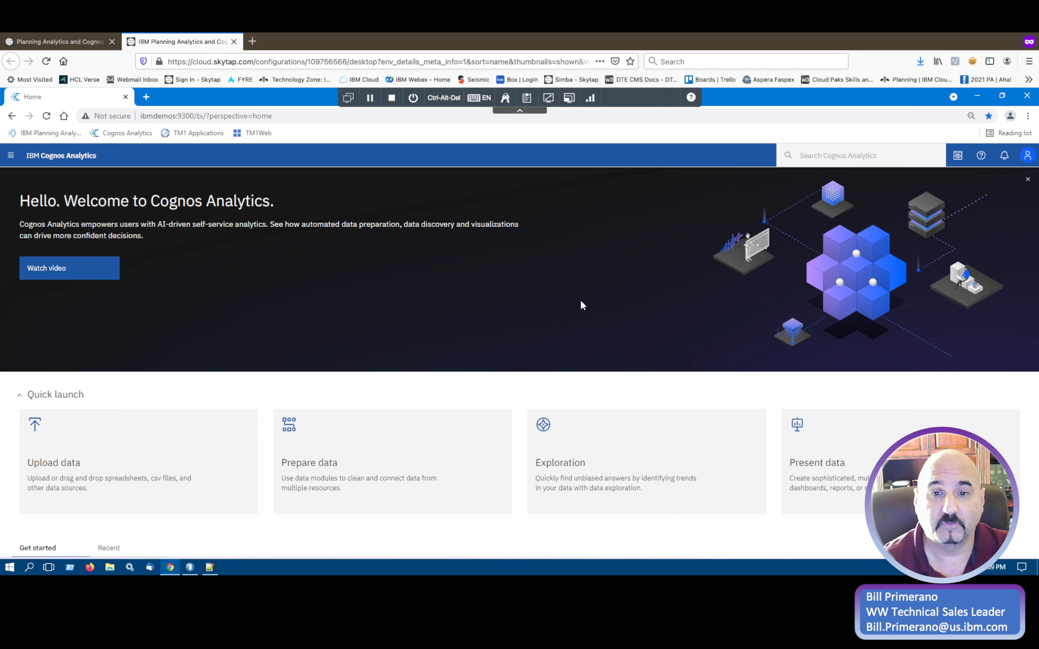
Check the server's host and HTTP port number in the tm1s.cfg file in Notepad++, then return to the browser.
{"action": "left_click", "coordinate": [209, 568]}
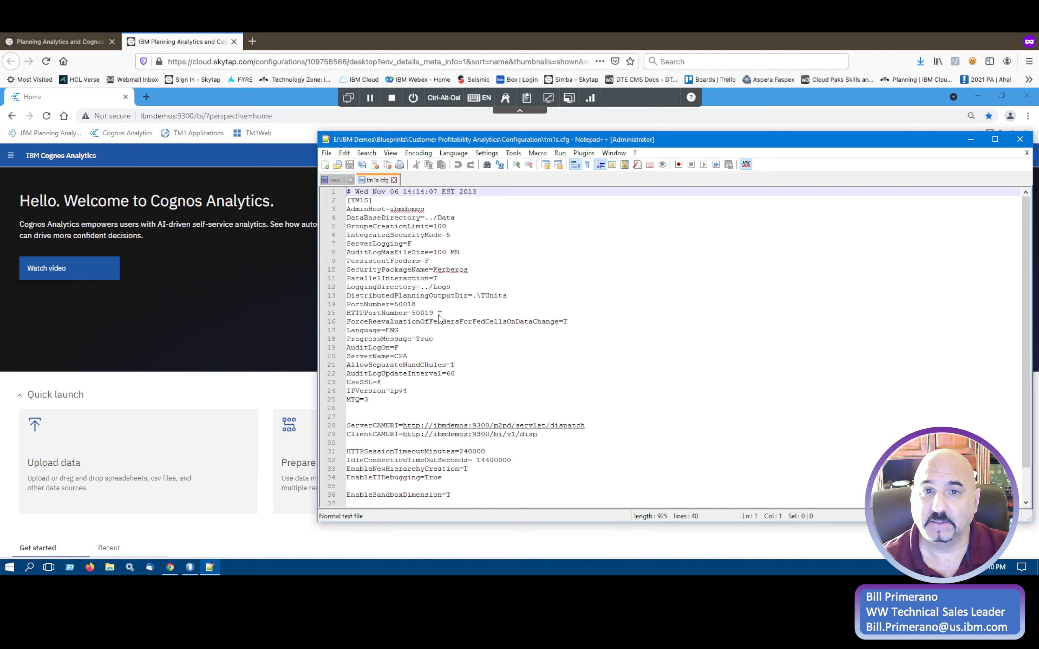
{"action": "left_click", "coordinate": [971, 141]}
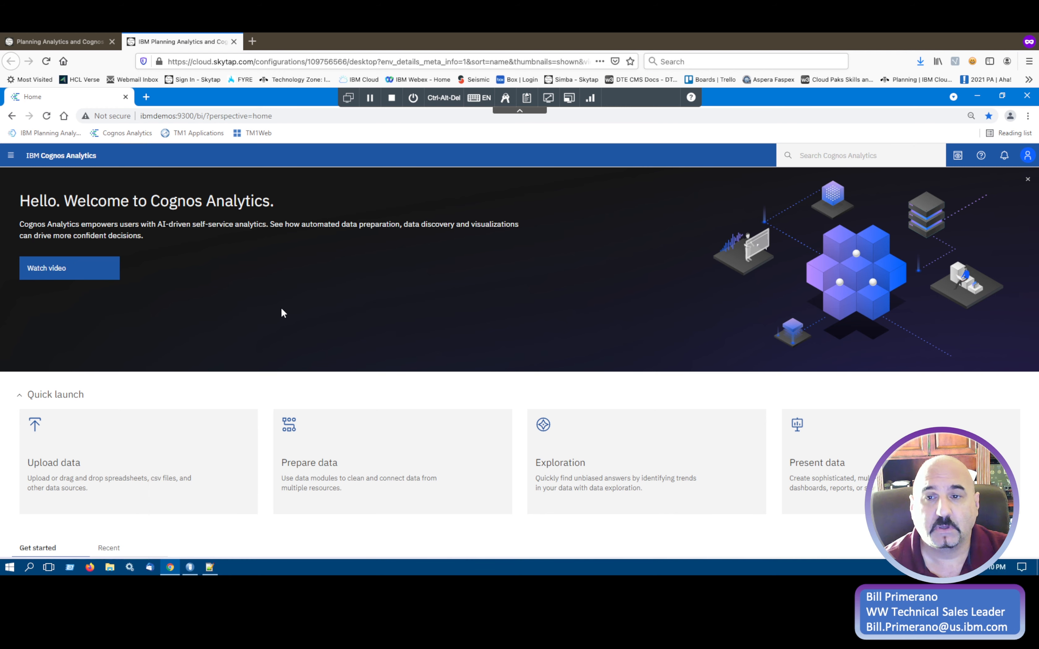
Start a new data server connection of type IBM Planning Analytics.
{"action": "left_click", "coordinate": [11, 157]}
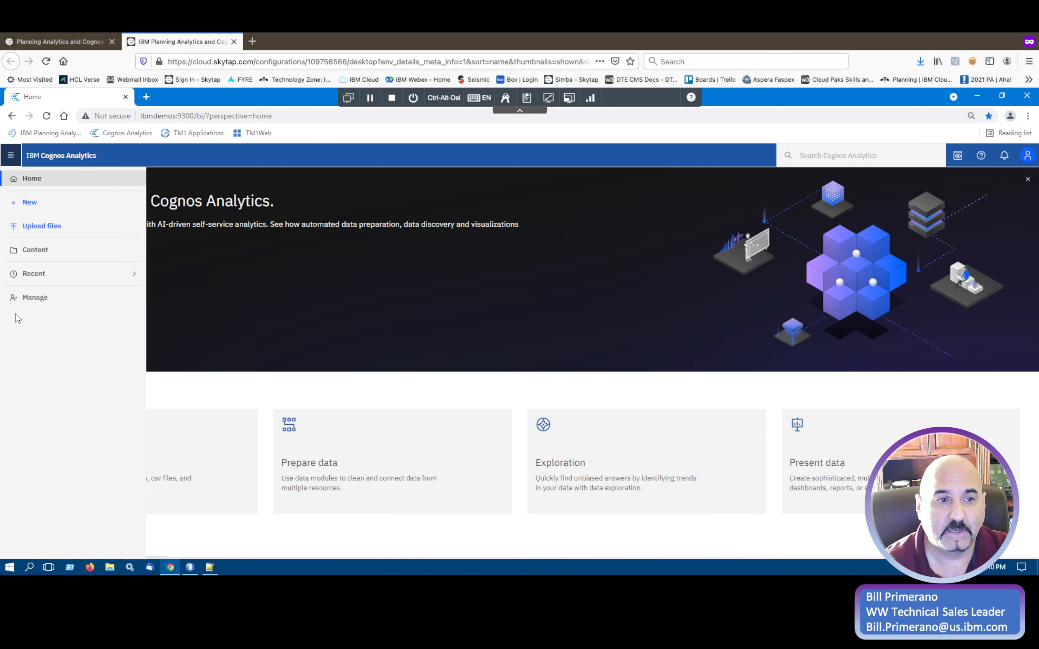
{"action": "left_click", "coordinate": [27, 299]}
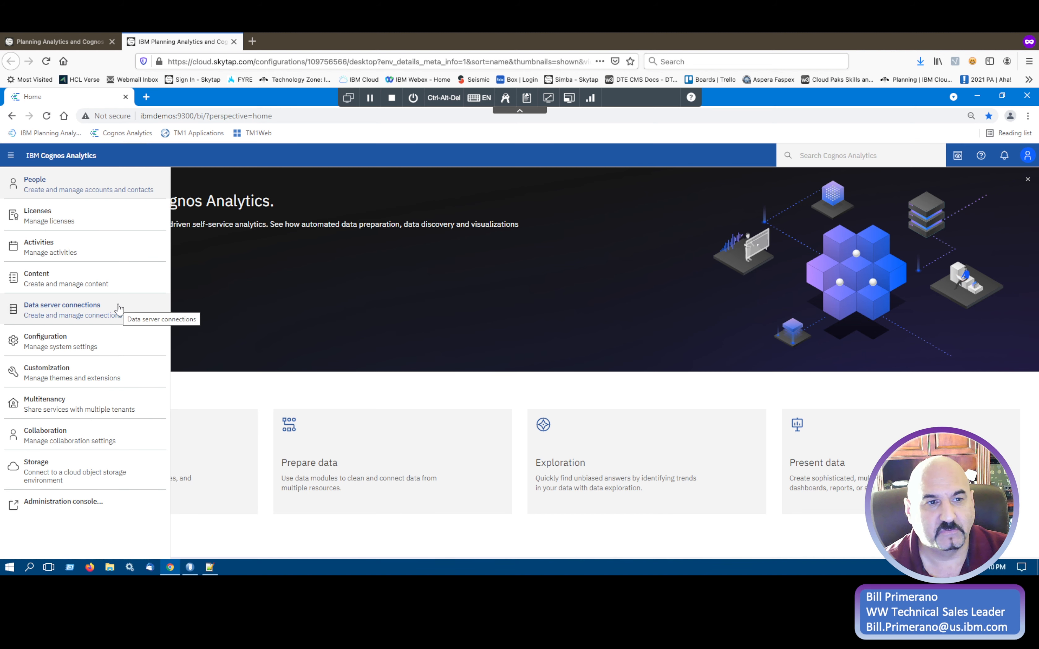
{"action": "left_click", "coordinate": [51, 311]}
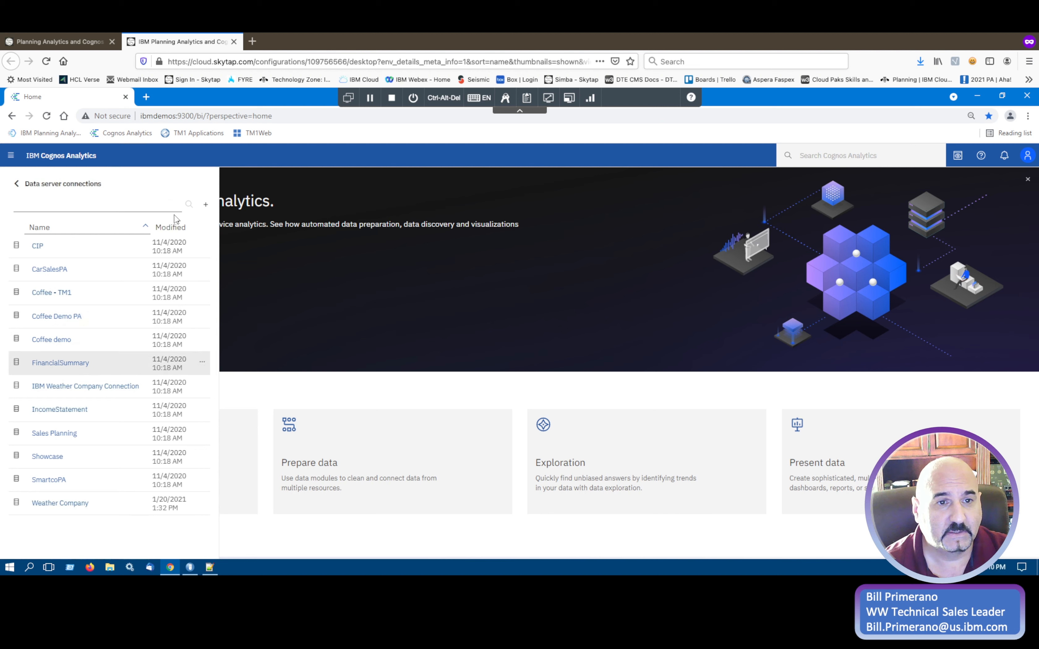
{"action": "left_click", "coordinate": [207, 205]}
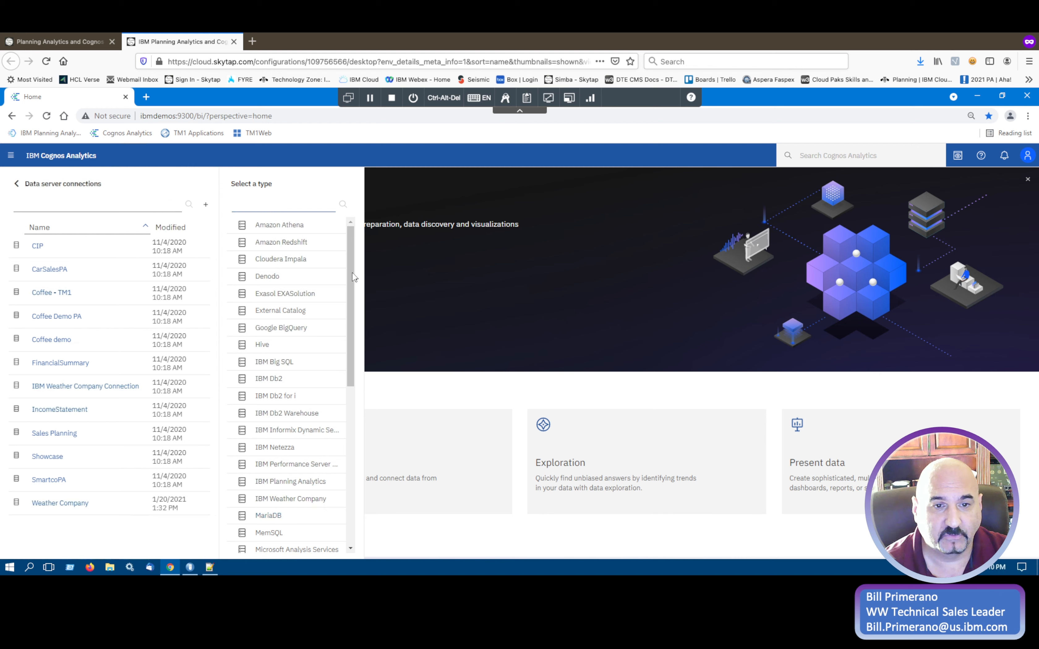
{"action": "left_click_drag", "start_coordinate": [353, 262], "coordinate": [352, 319]}
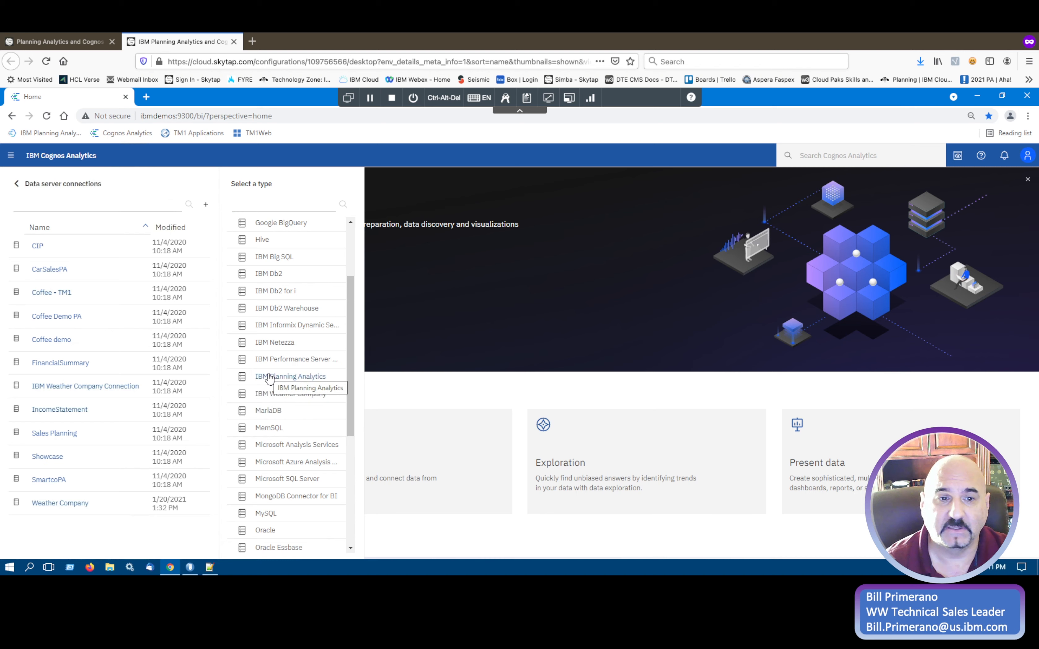
{"action": "left_click", "coordinate": [284, 376]}
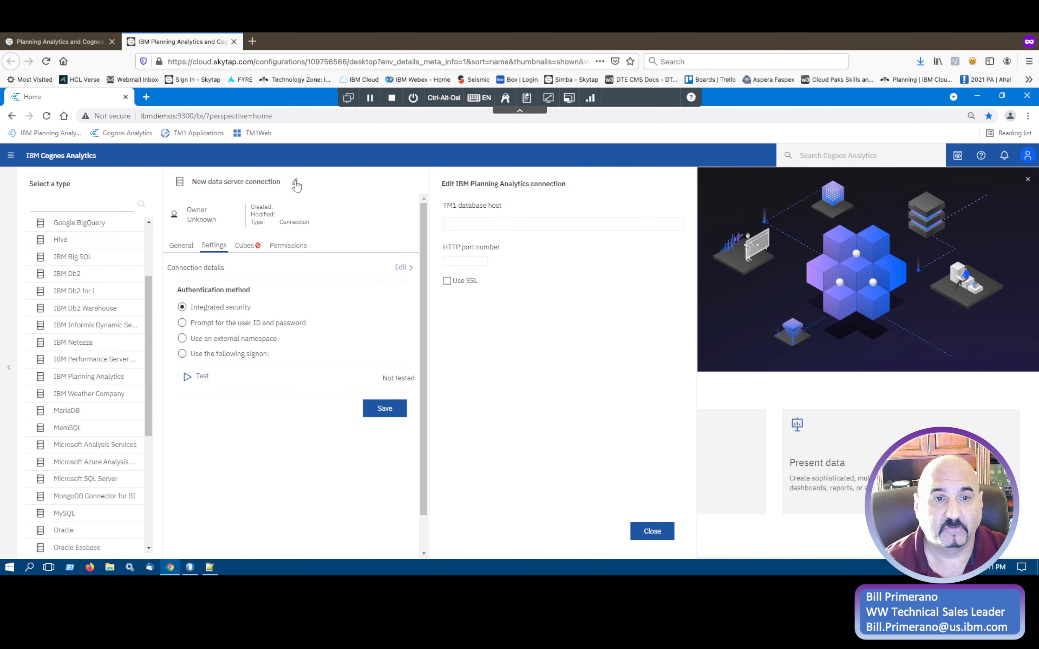
Rename the connection as a new Planning Analytics connection that includes the presenter's first name.
{"action": "left_click", "coordinate": [295, 181]}
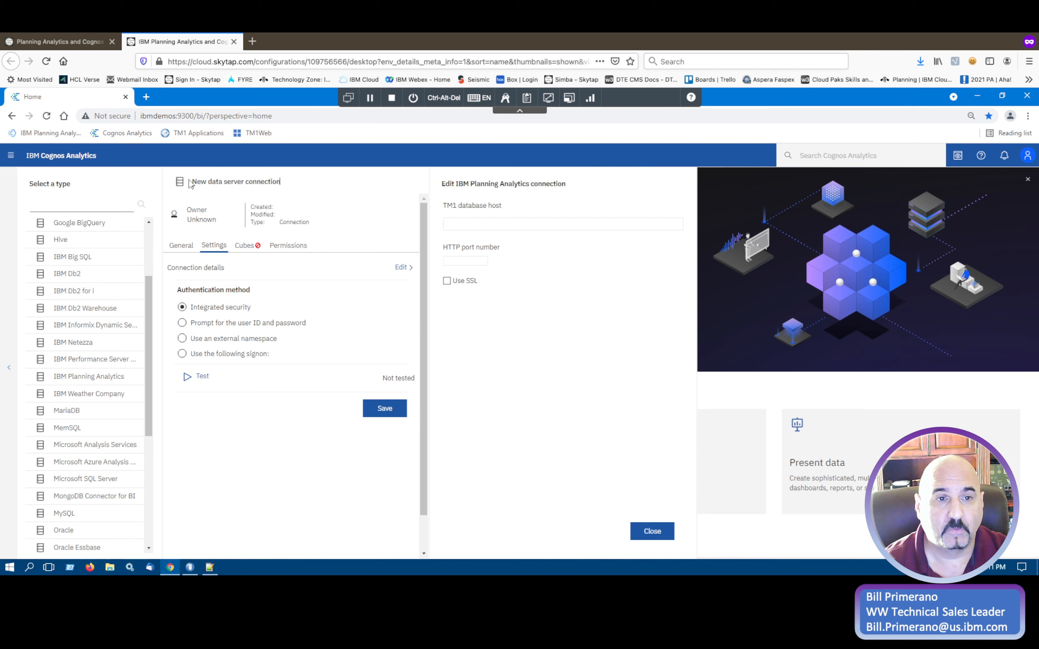
{"action": "left_click_drag", "start_coordinate": [191, 181], "coordinate": [291, 185]}
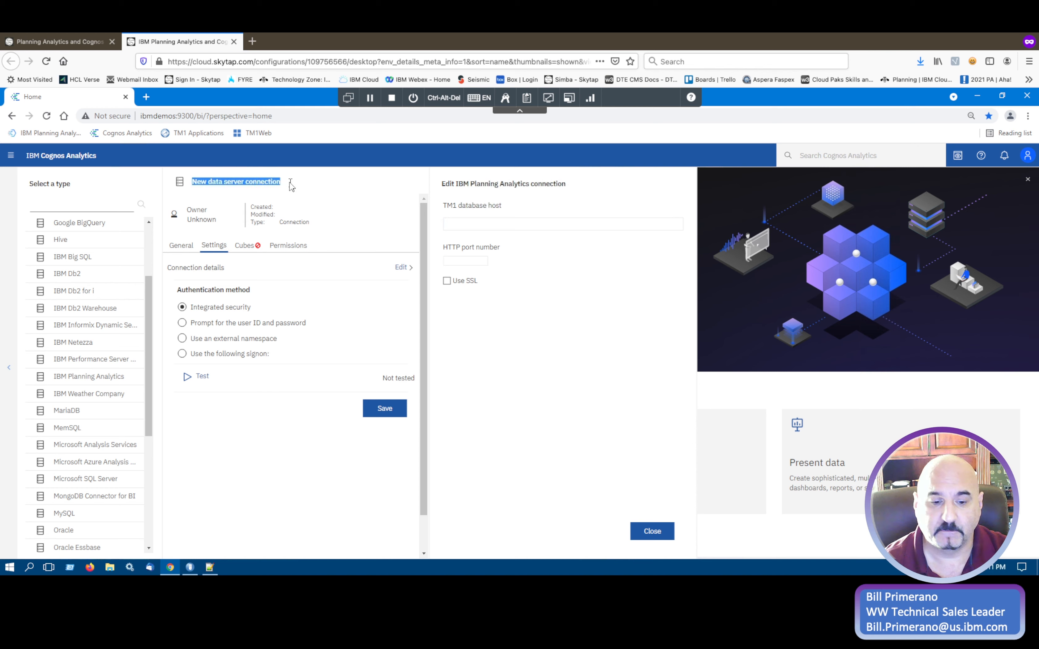
{"action": "type", "text": "New Planning Analytics connection for Bill"}
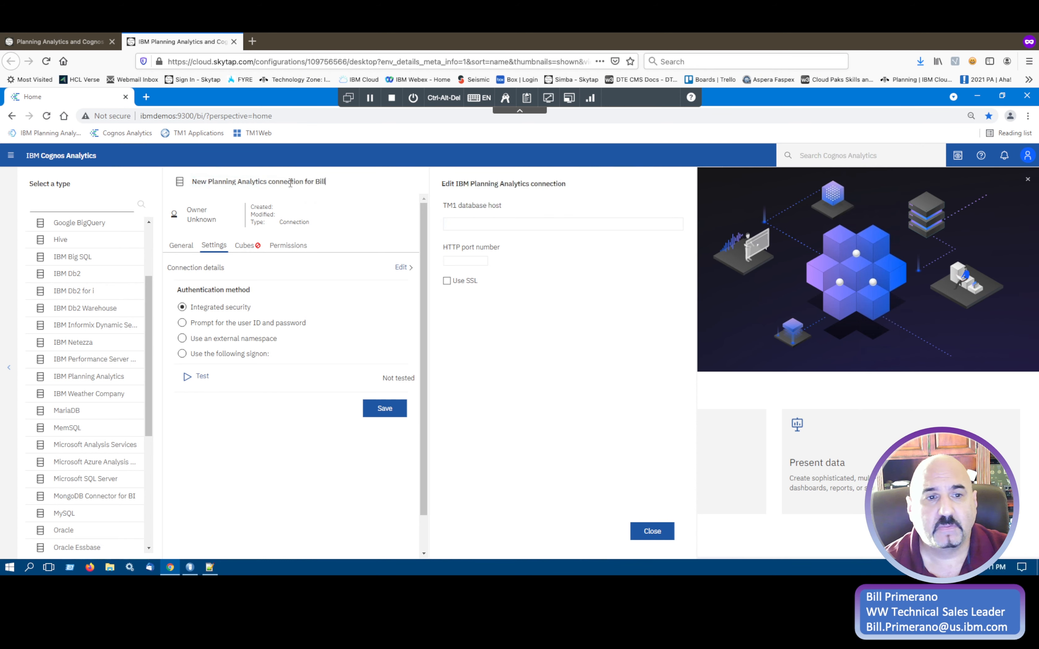
Set the connection's TM1 database host to ibmdemos and its HTTP port number to 50019.
{"action": "left_click", "coordinate": [482, 225]}
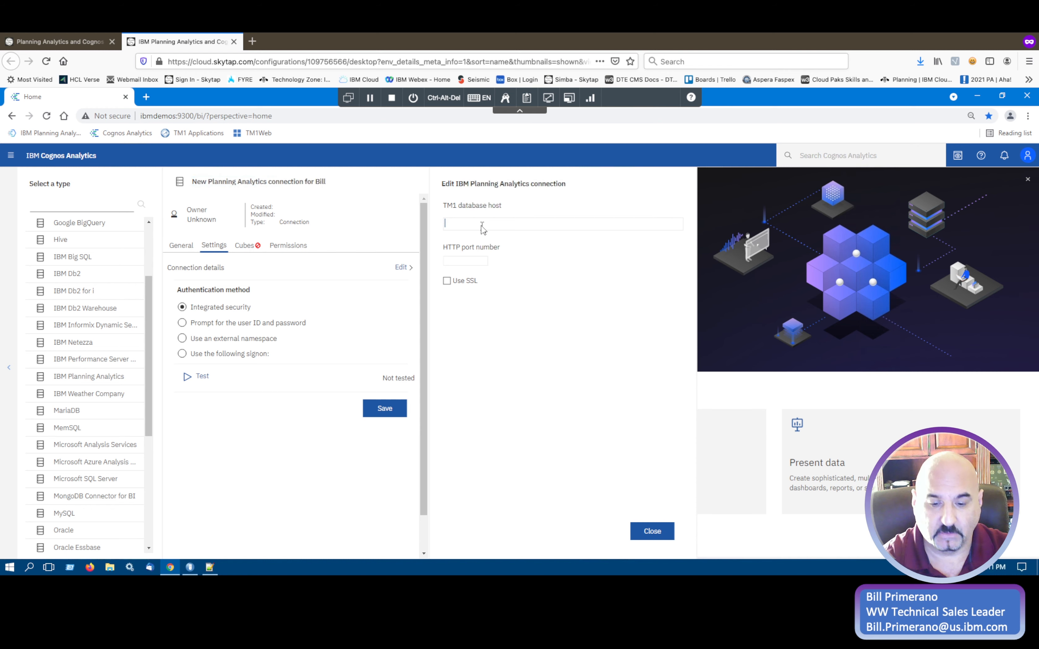
{"action": "type", "text": "ibmdemos"}
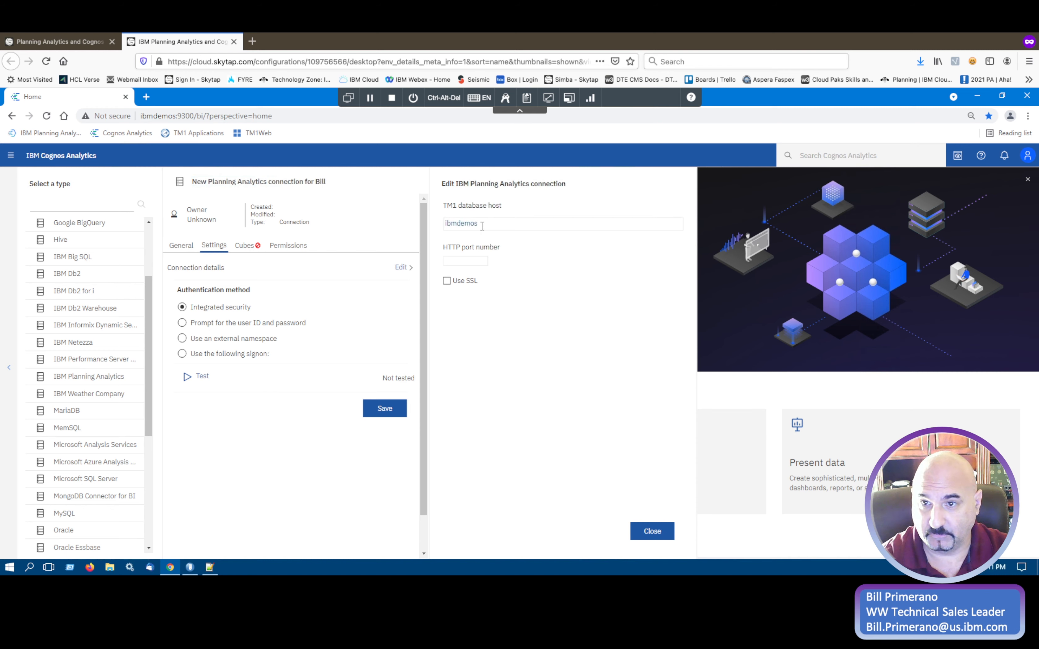
{"action": "left_click", "coordinate": [472, 262]}
{"action": "type", "text": "5"}
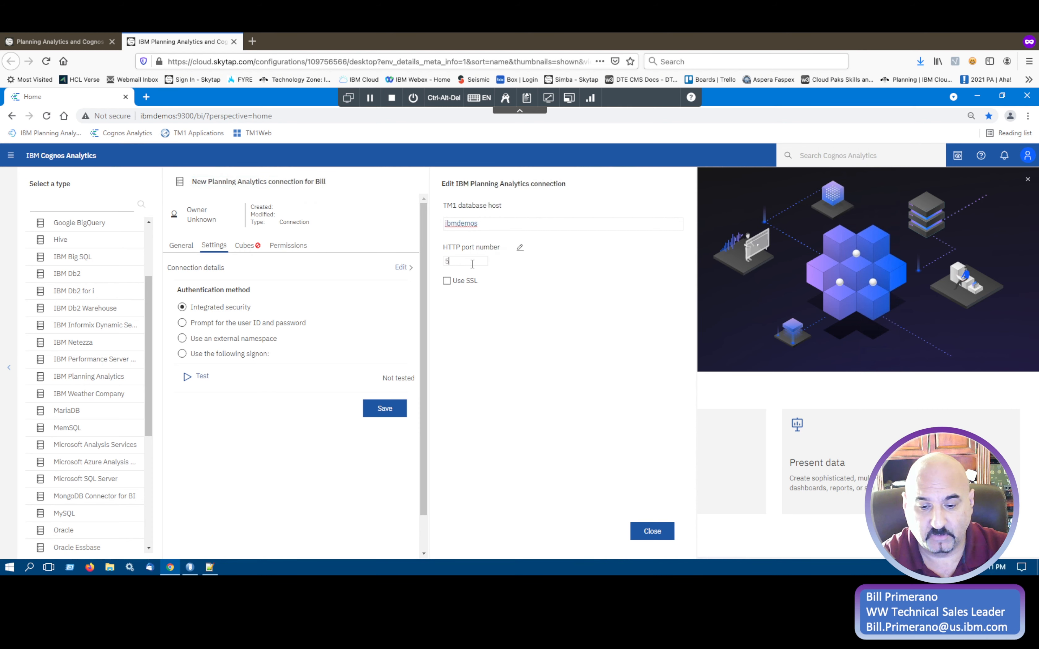
{"action": "type", "text": "0019"}
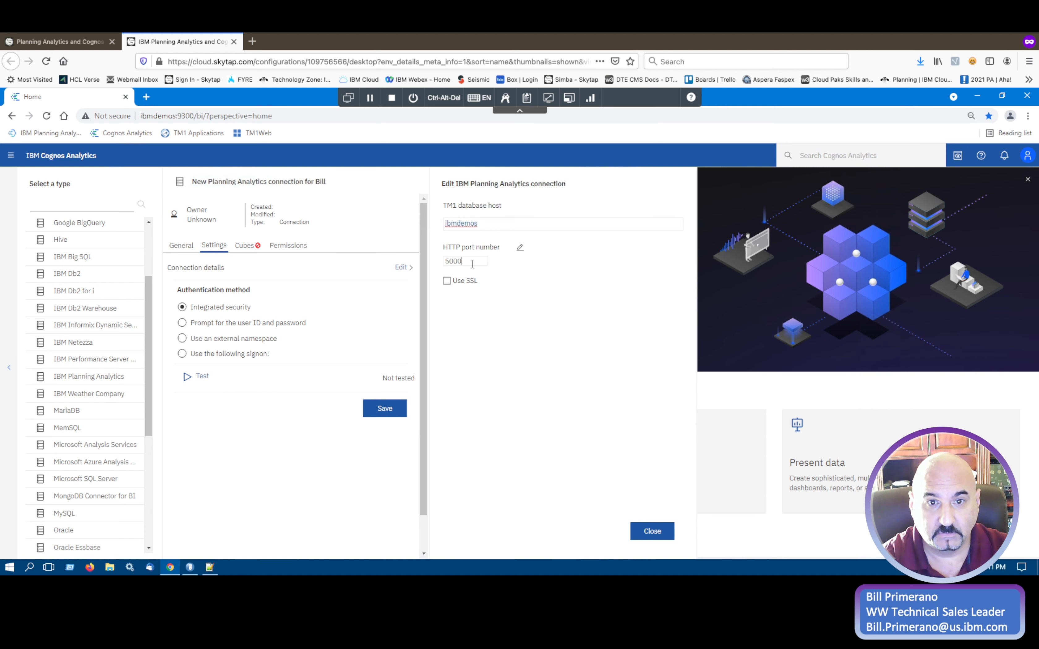
{"action": "left_click", "coordinate": [642, 532]}
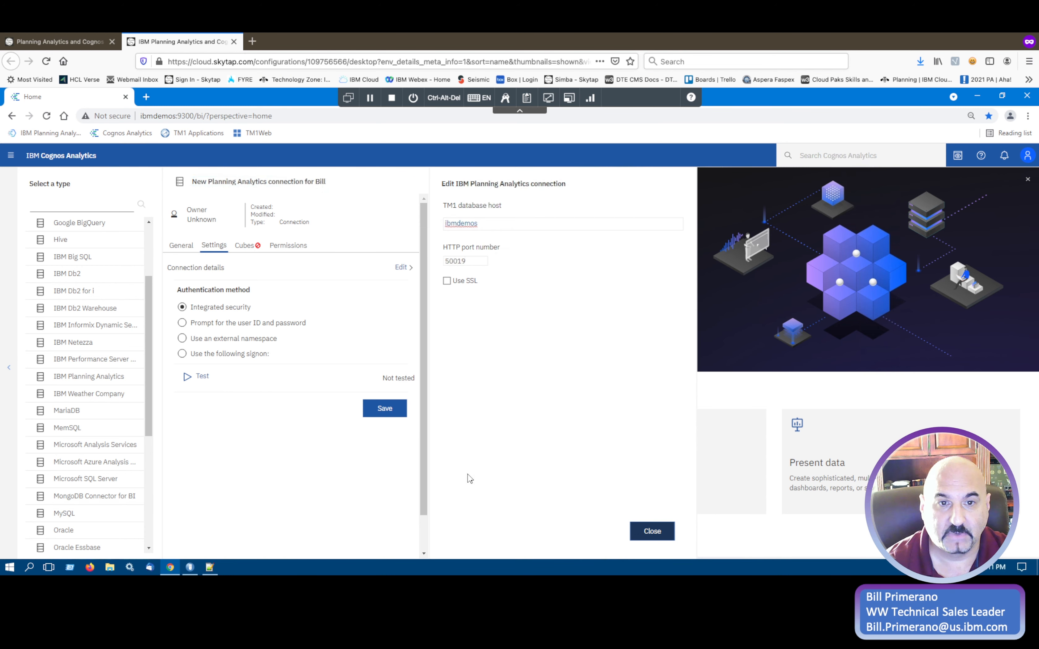
Test the Planning Analytics connection and save it.
{"action": "left_click", "coordinate": [396, 379]}
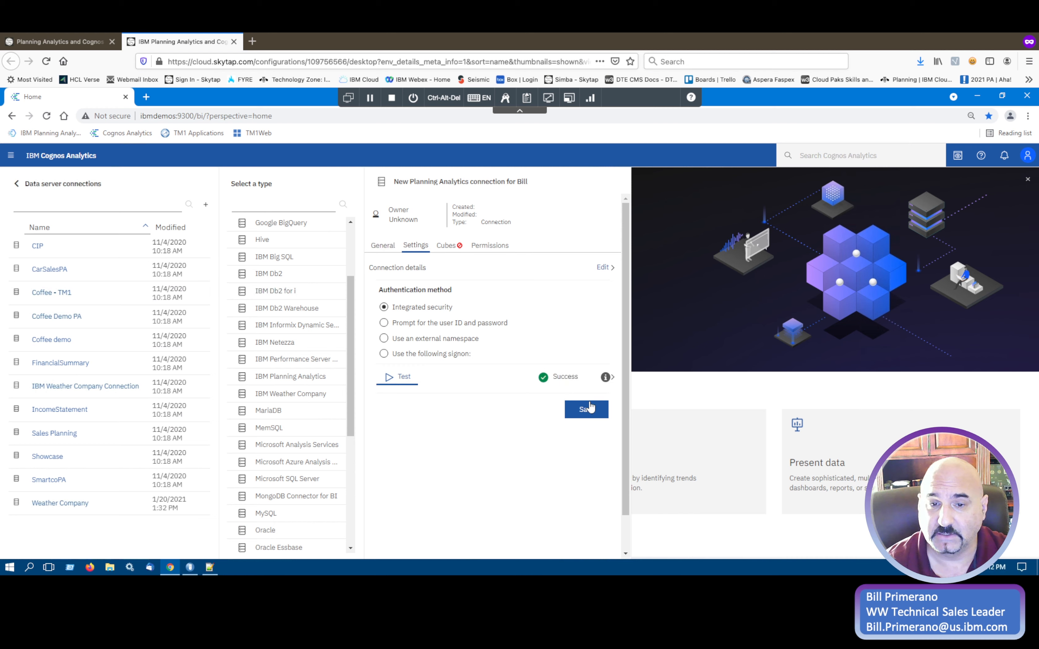
{"action": "left_click", "coordinate": [587, 410]}
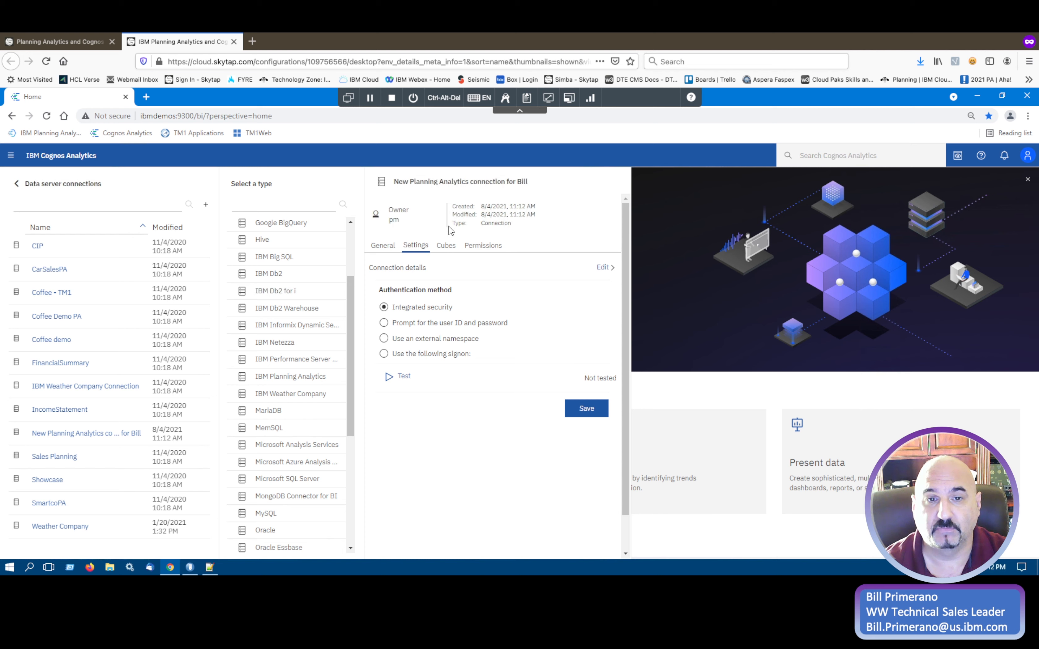
Create a data module from the connection's CATALOG/Operating Cost cube.
{"action": "left_click", "coordinate": [446, 247]}
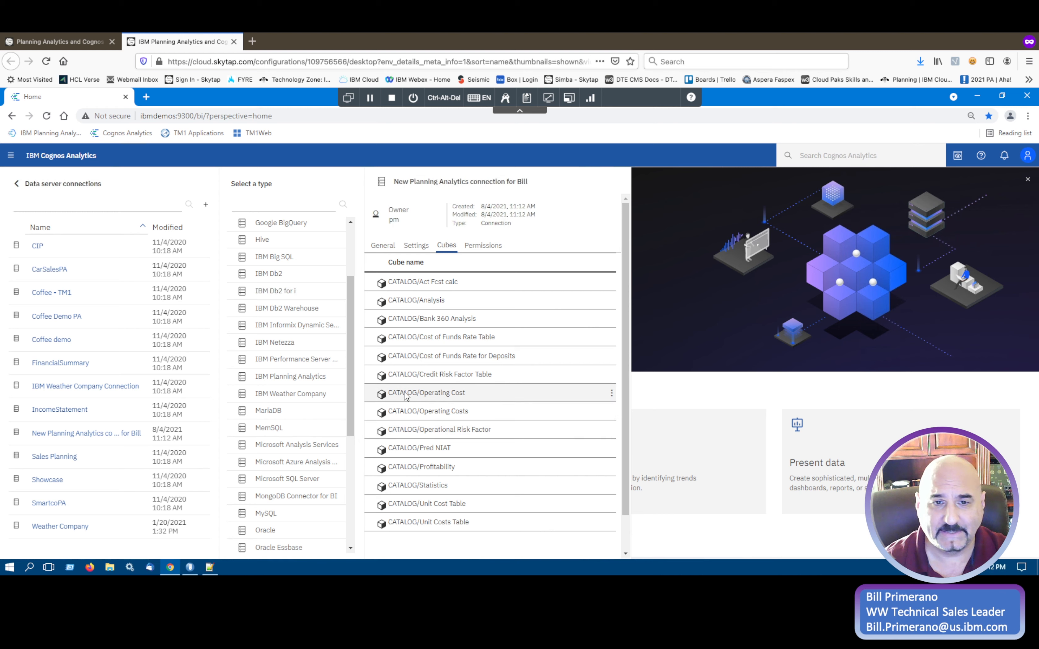
{"action": "left_click", "coordinate": [612, 396]}
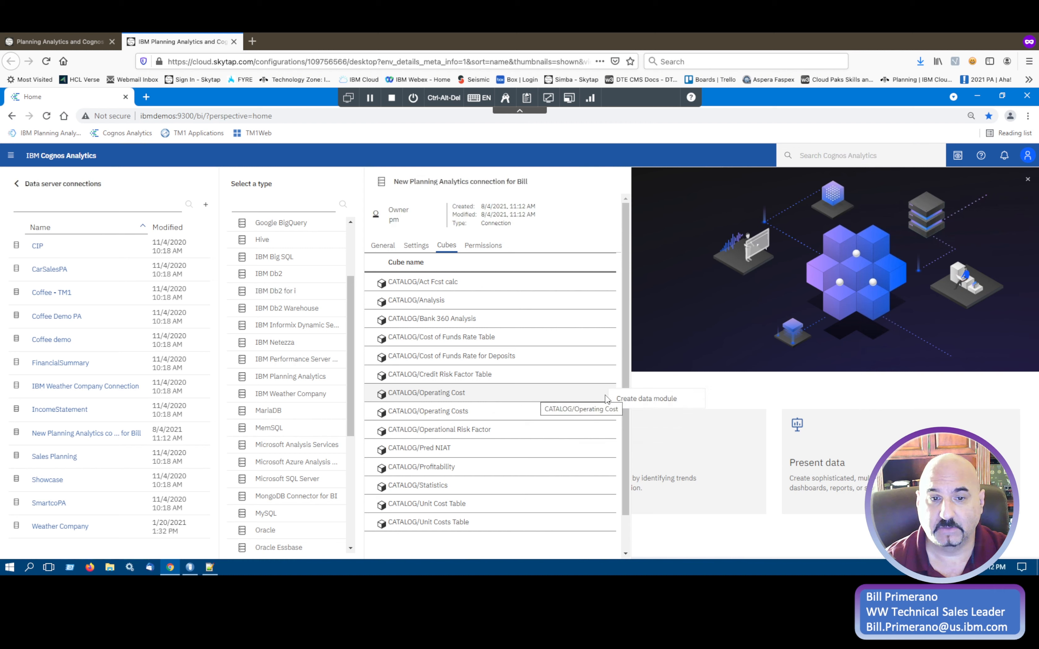
{"action": "left_click", "coordinate": [653, 401]}
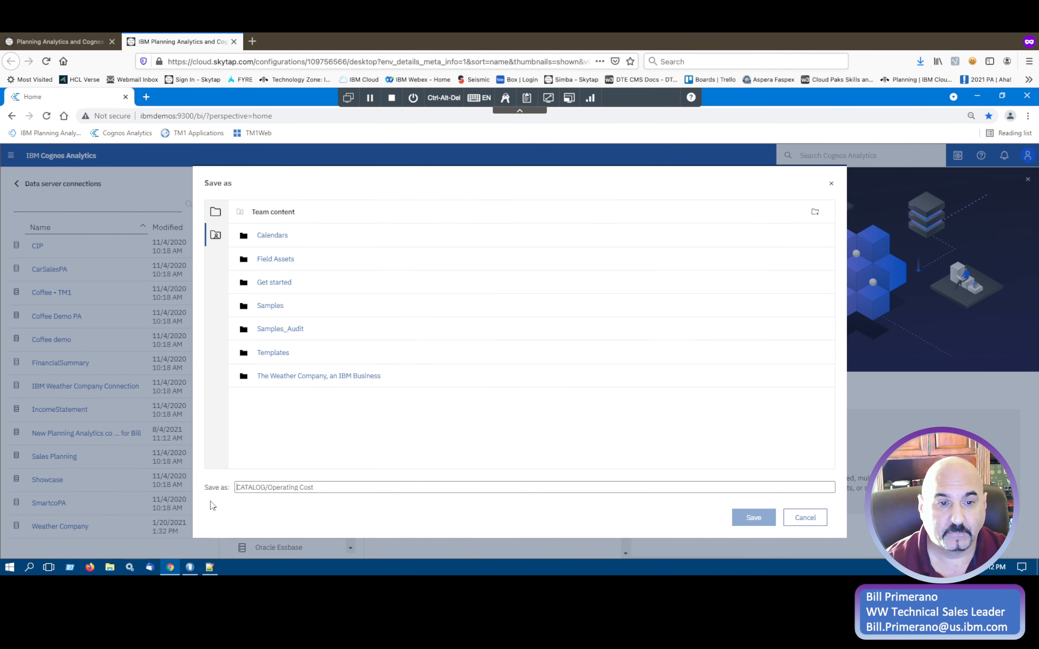
Save the data module in My content under the name Operating Cost.
{"action": "left_click", "coordinate": [215, 212]}
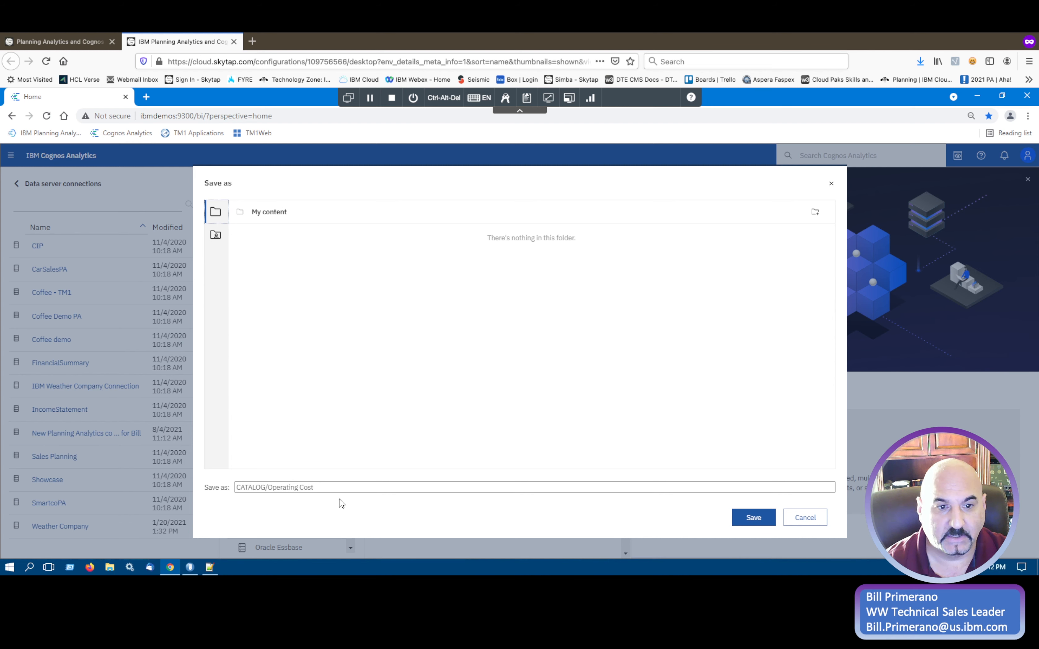
{"action": "left_click_drag", "start_coordinate": [237, 489], "coordinate": [271, 489]}
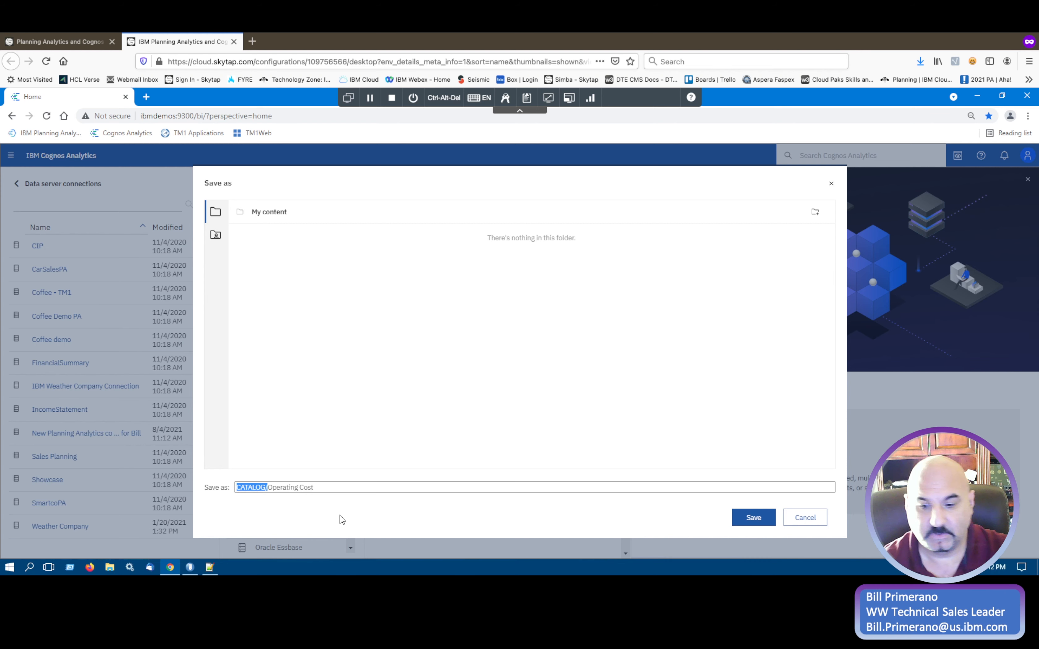
{"action": "key", "text": "BackSpace"}
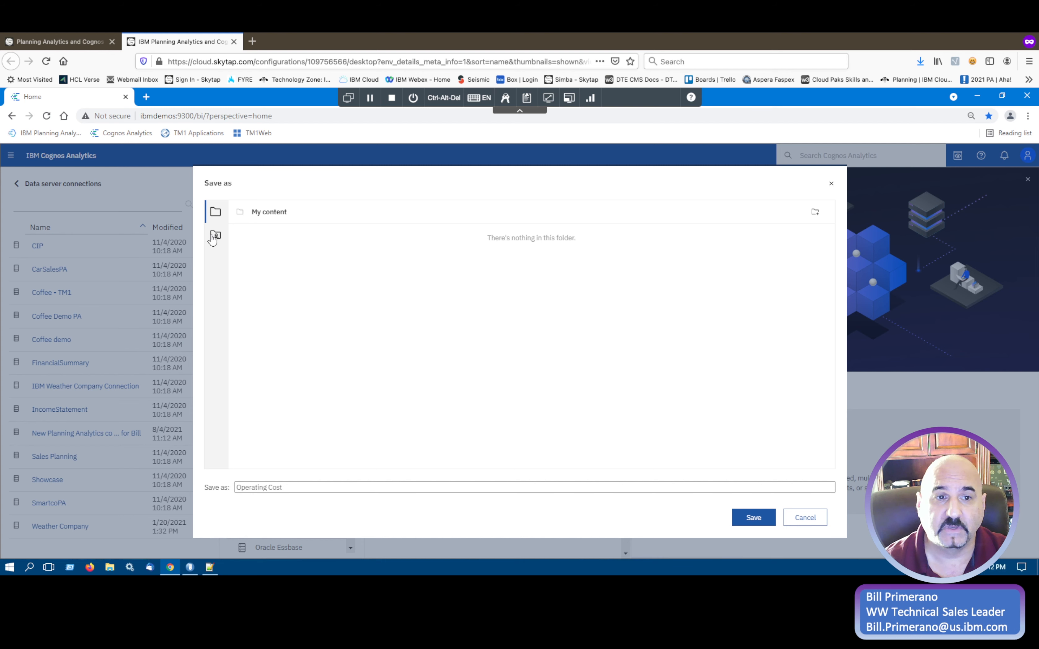
{"action": "left_click", "coordinate": [760, 521]}
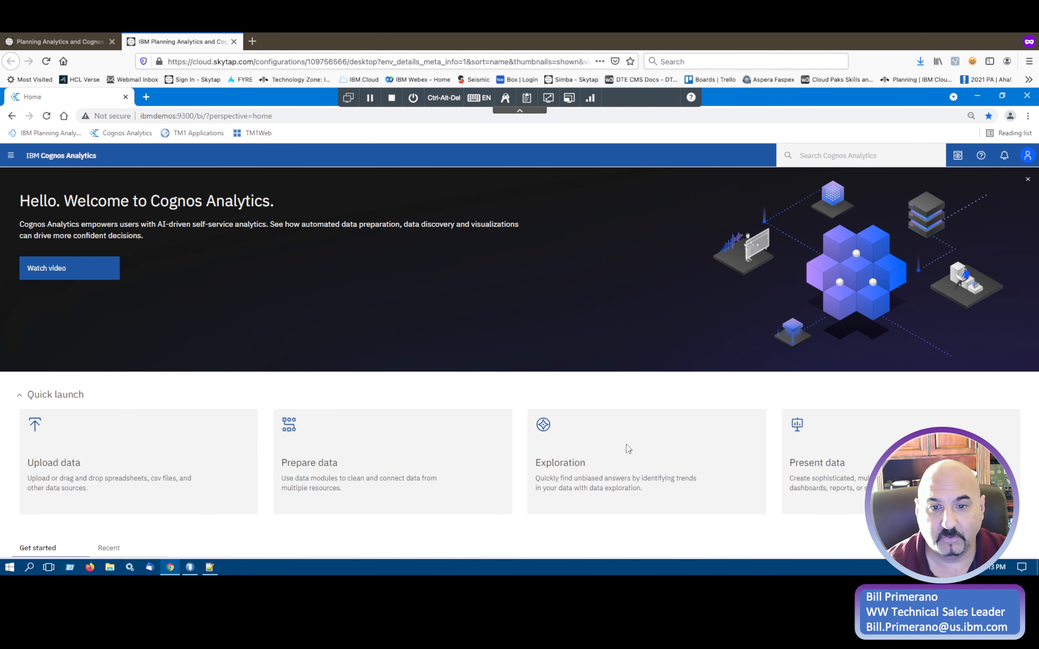
Start a new exploration using the Operating Cost data module from My content as its source.
{"action": "left_click", "coordinate": [627, 450]}
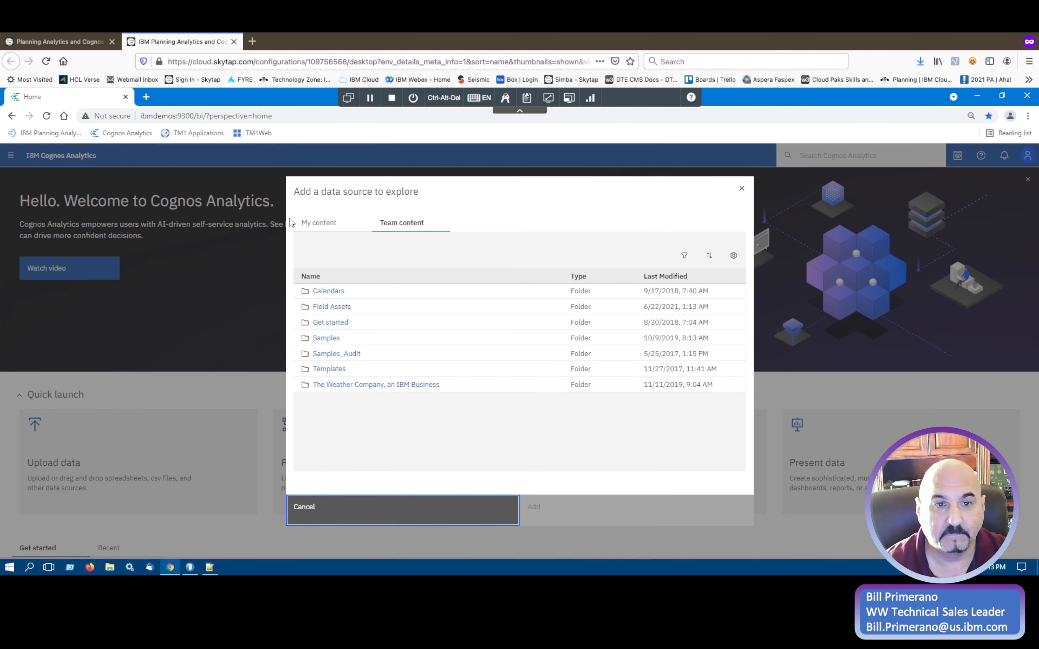
{"action": "left_click", "coordinate": [333, 231]}
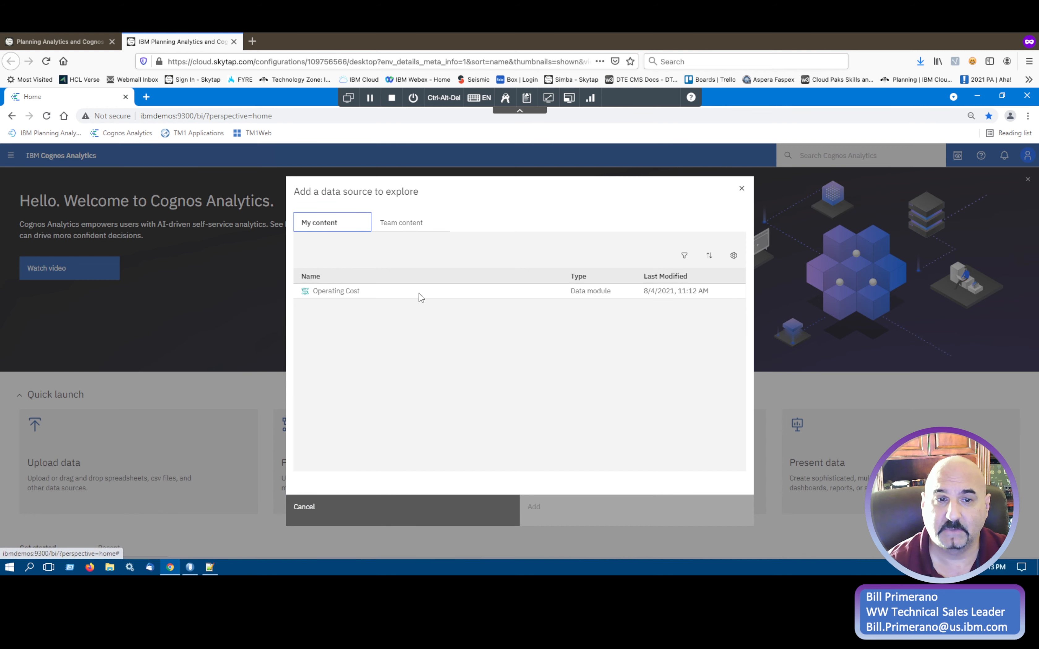
{"action": "left_click", "coordinate": [342, 296]}
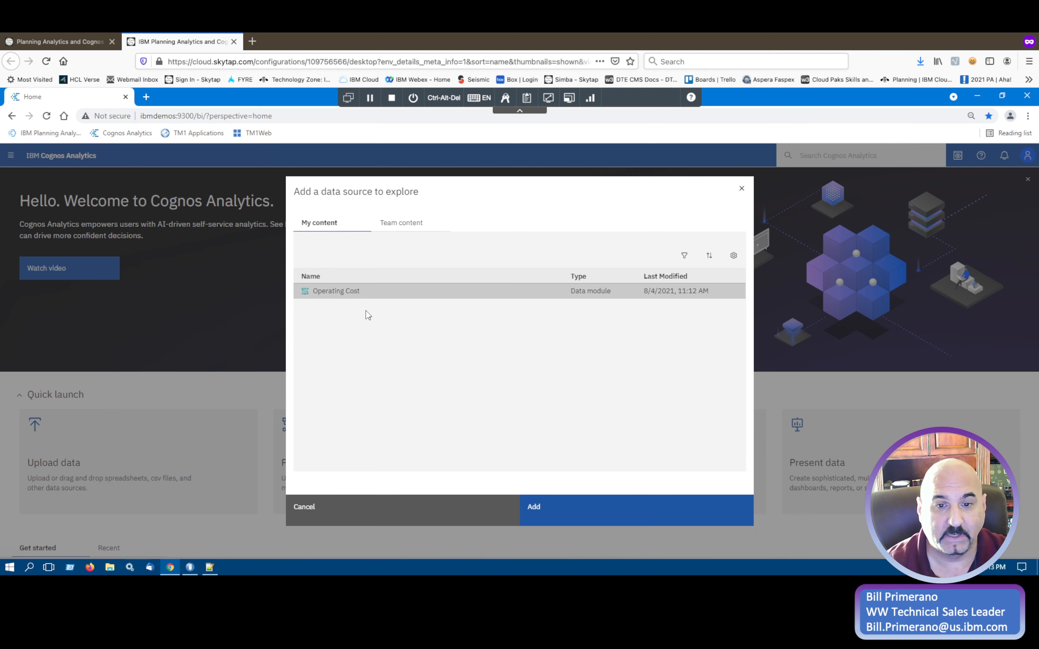
{"action": "left_click", "coordinate": [613, 518]}
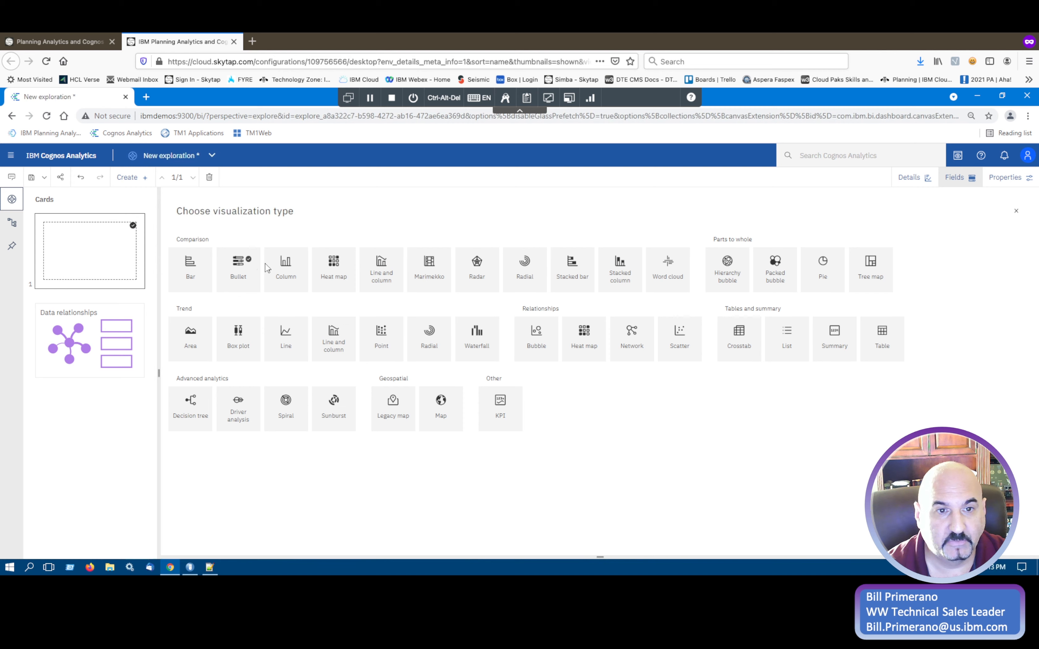
Build a column visualization with the Statistics hierarchy as Bars and the Operating Costs measure as Length.
{"action": "left_click", "coordinate": [286, 268]}
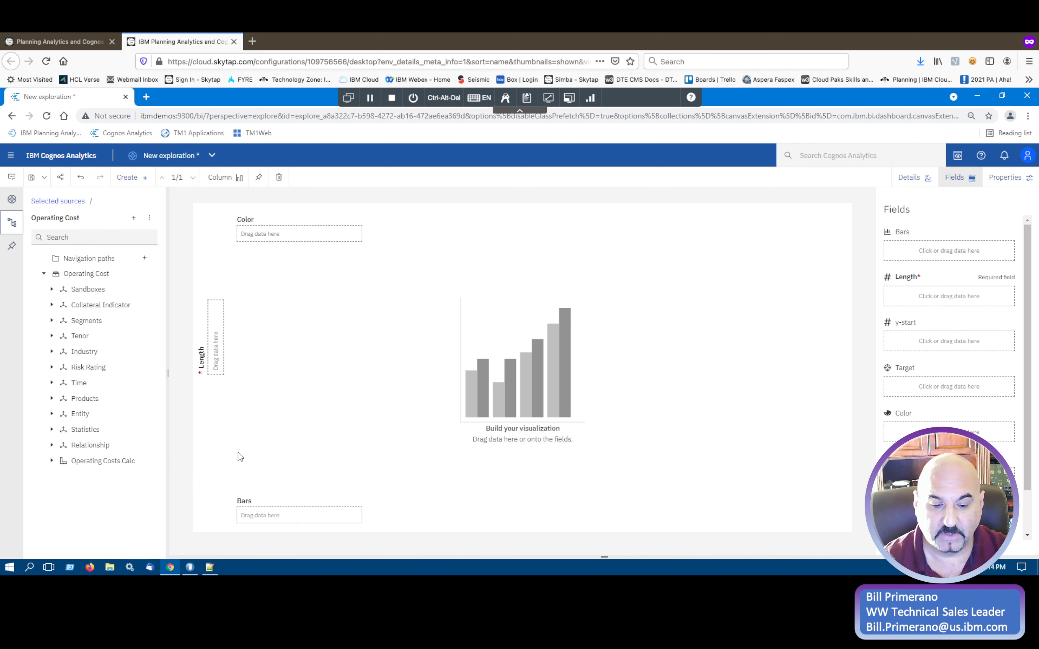
{"action": "left_click", "coordinate": [51, 430]}
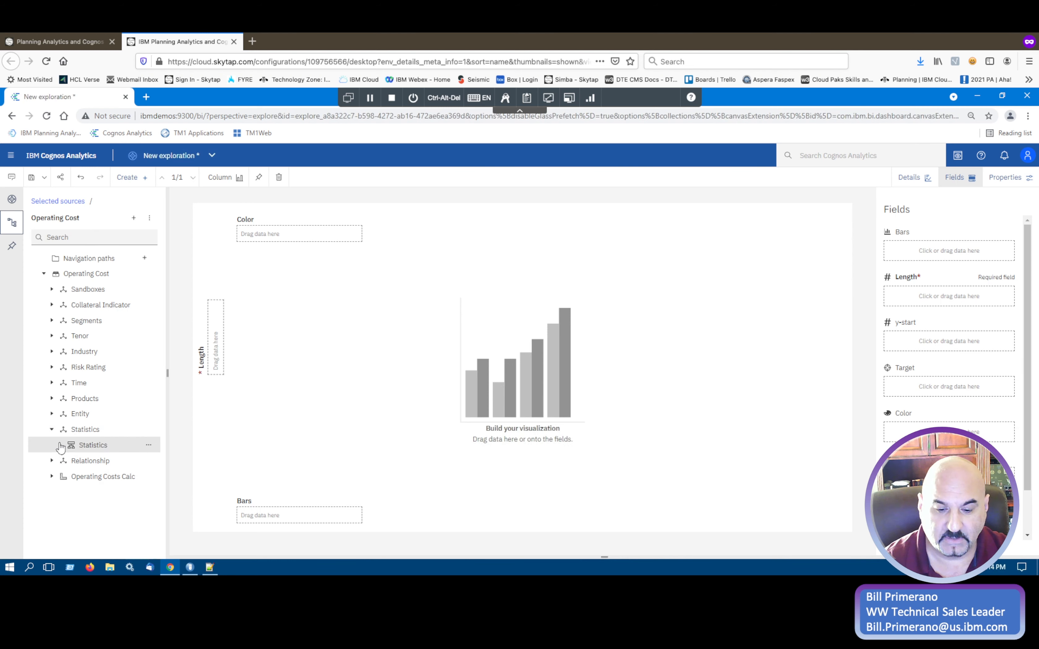
{"action": "left_click_drag", "start_coordinate": [81, 447], "coordinate": [942, 254]}
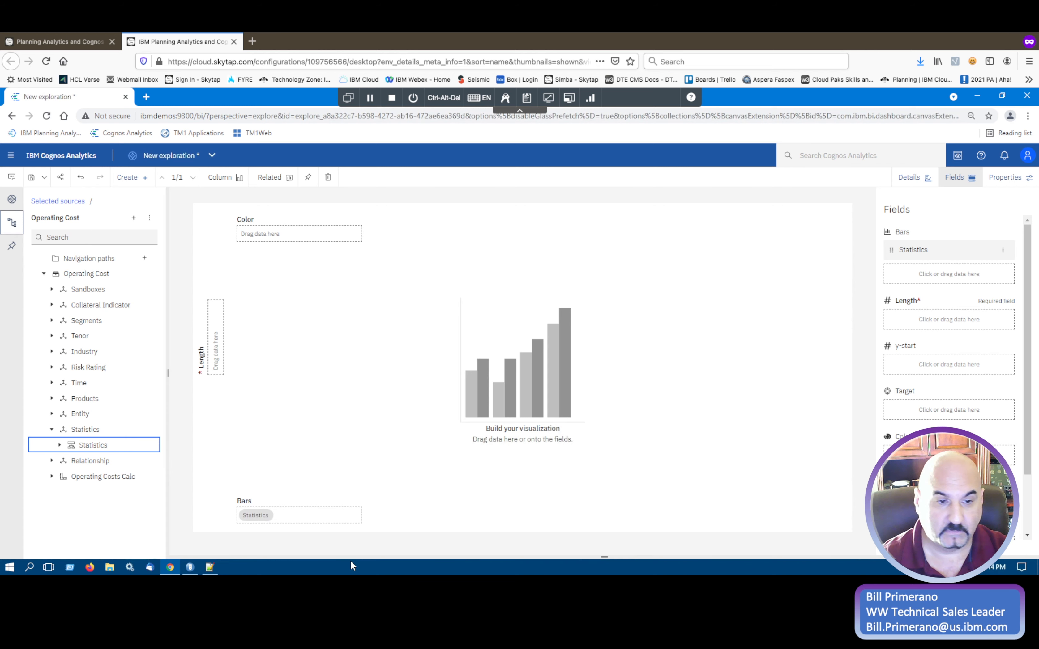
{"action": "left_click", "coordinate": [52, 476]}
{"action": "left_click_drag", "start_coordinate": [86, 491], "coordinate": [934, 325]}
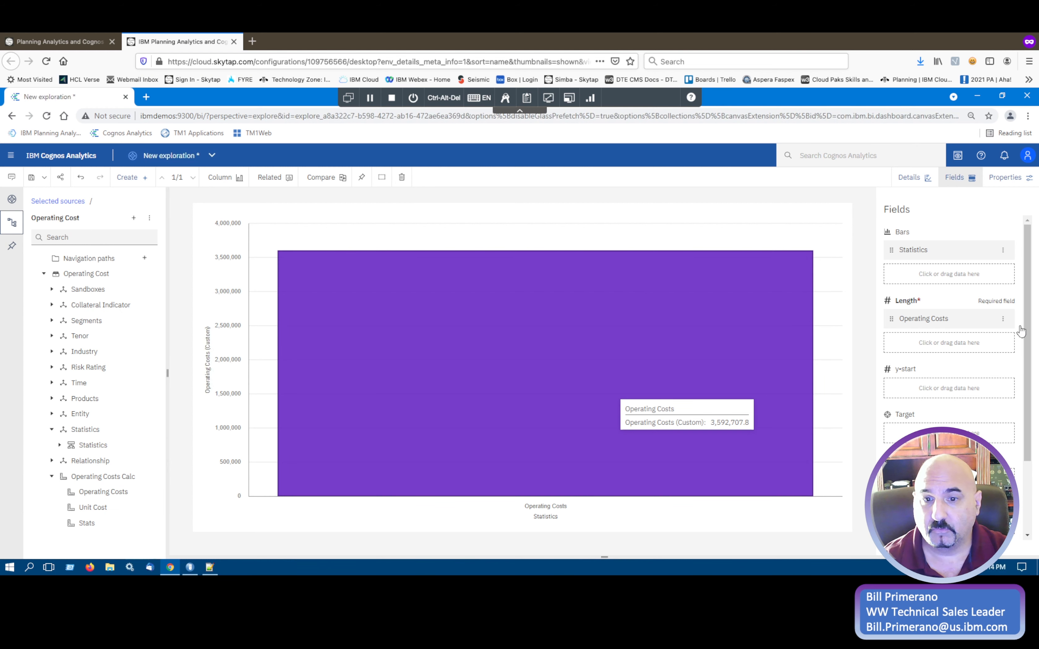
In the filter for Statistics, search for lockbox and select the Cancel, Maintain and Set-up an Agreement - Lockbox members.
{"action": "mouse_move", "coordinate": [1003, 253]}
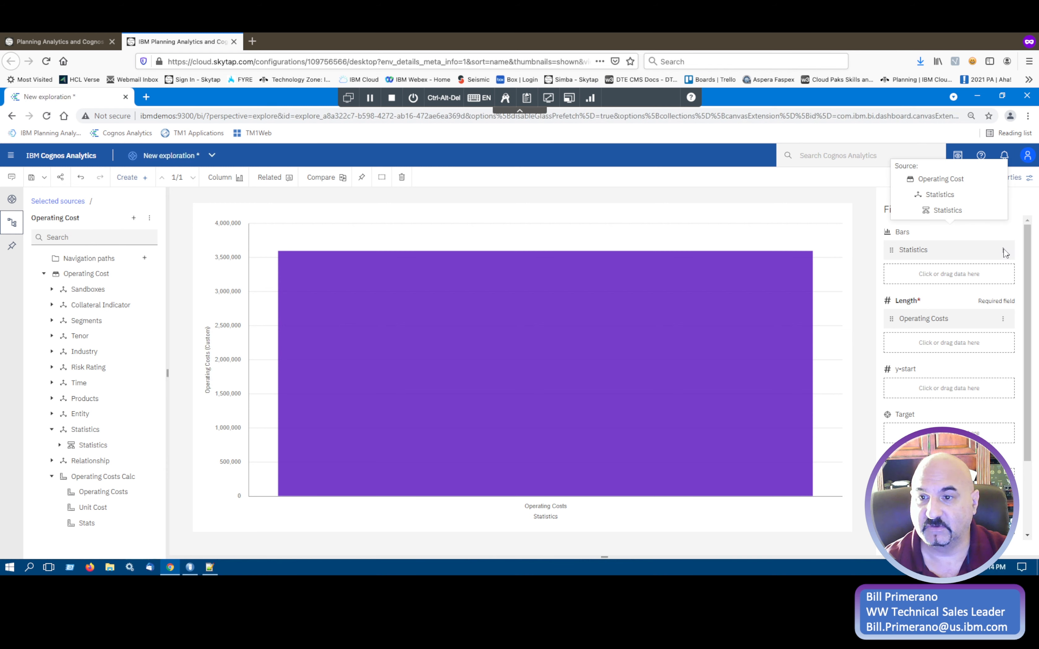
{"action": "left_click", "coordinate": [1003, 250]}
{"action": "left_click", "coordinate": [968, 280]}
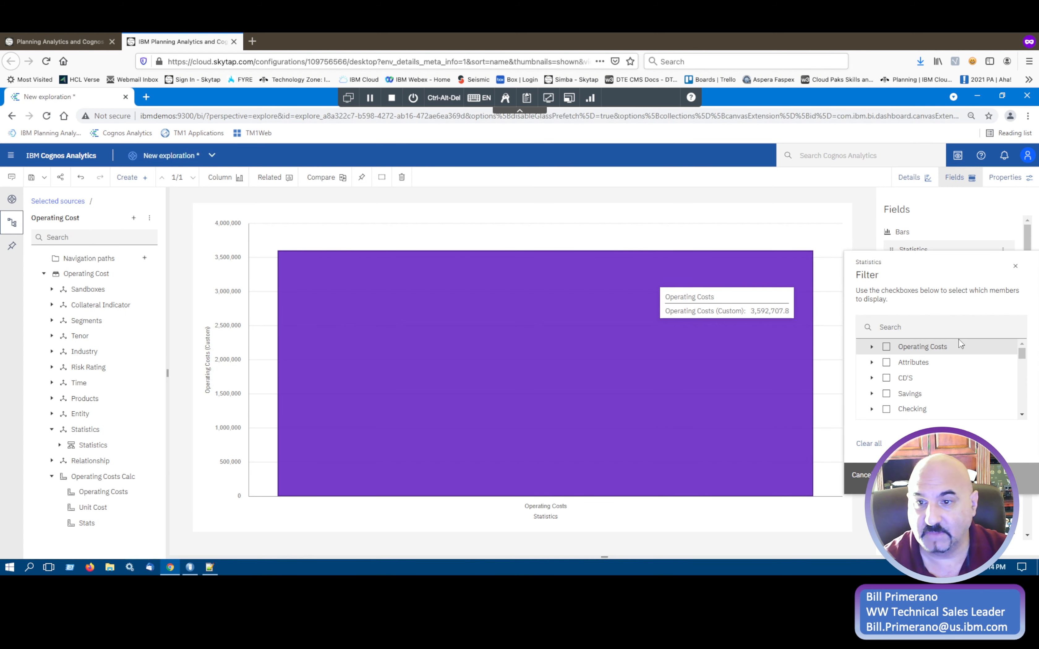
{"action": "left_click", "coordinate": [957, 331]}
{"action": "type", "text": "lockbox"}
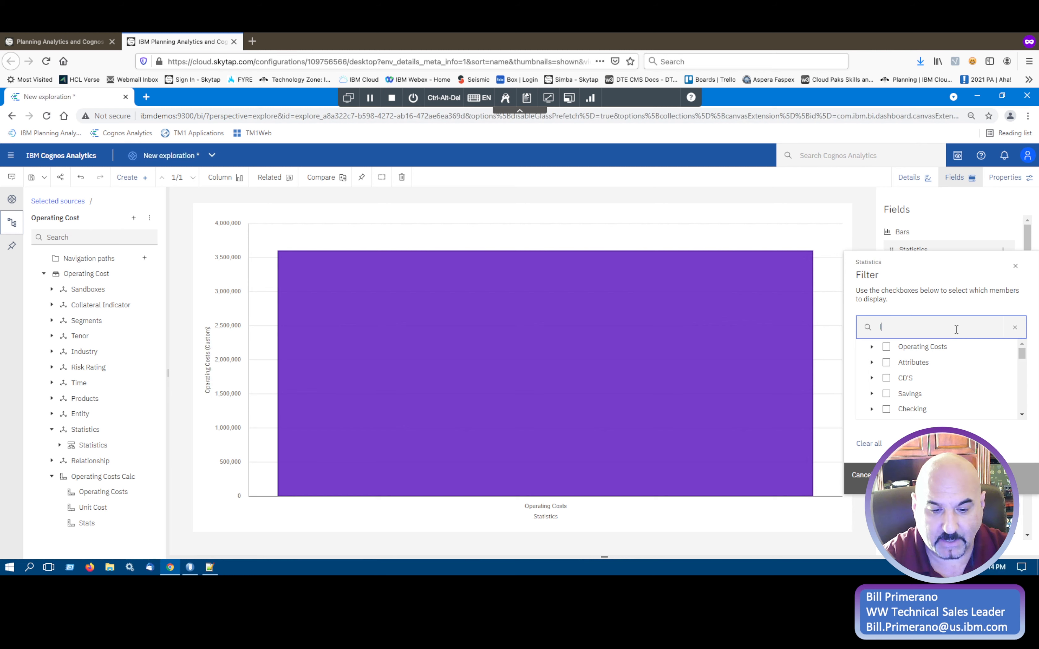
{"action": "left_click", "coordinate": [870, 347]}
{"action": "left_click", "coordinate": [871, 378]}
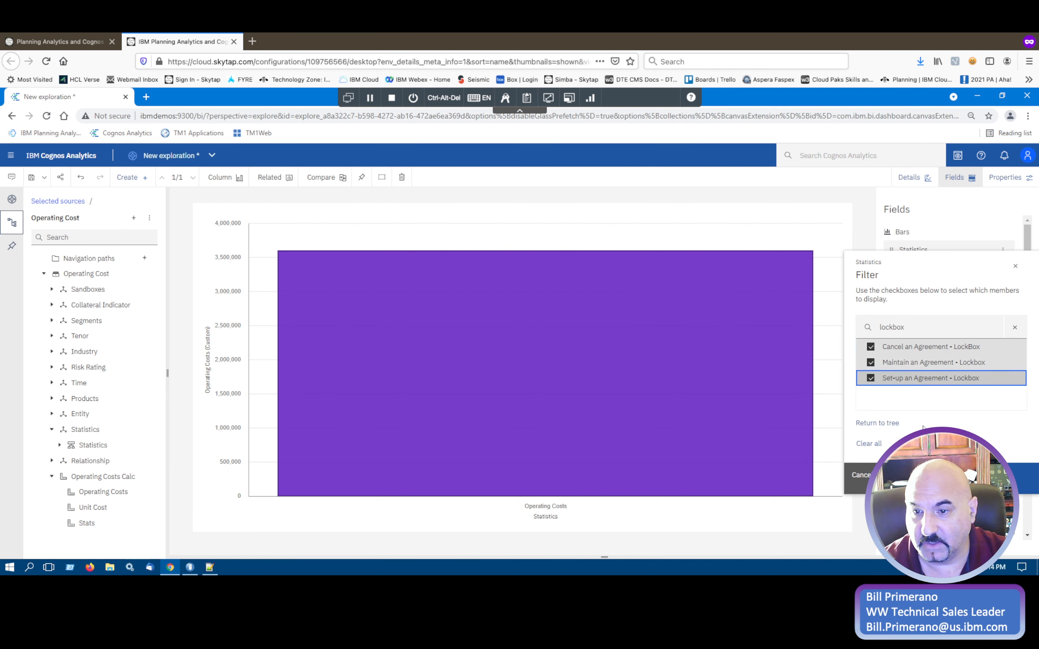
{"action": "left_click", "coordinate": [877, 423]}
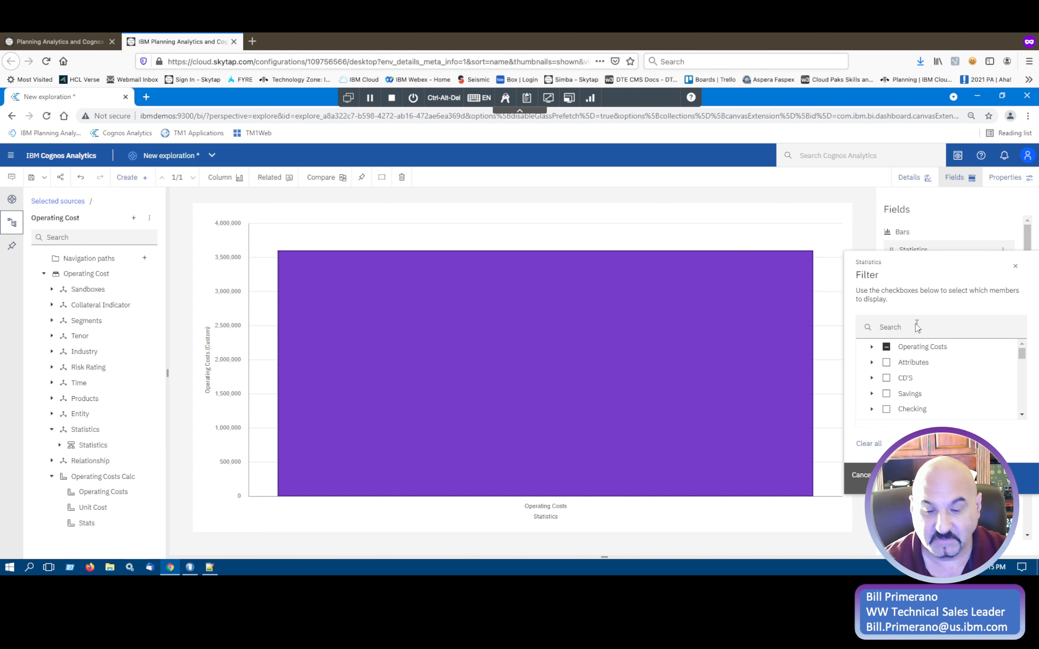
Add the members matching credit card to the Statistics filter, apply it, and hide the data source tree.
{"action": "left_click", "coordinate": [923, 330]}
{"action": "type", "text": "credit card"}
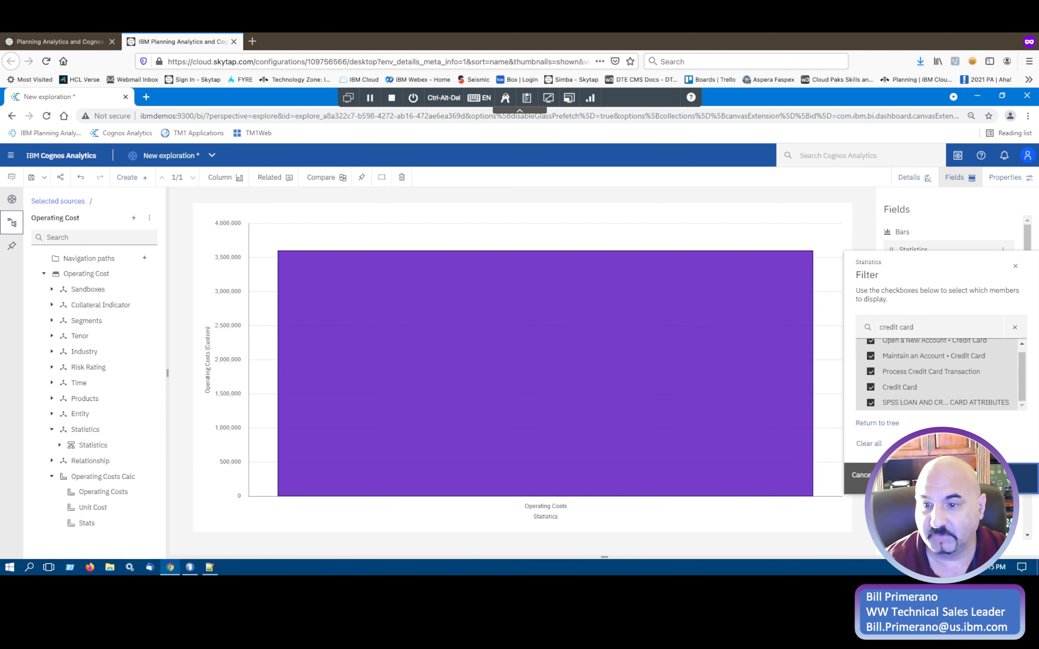
{"action": "left_click", "coordinate": [983, 478]}
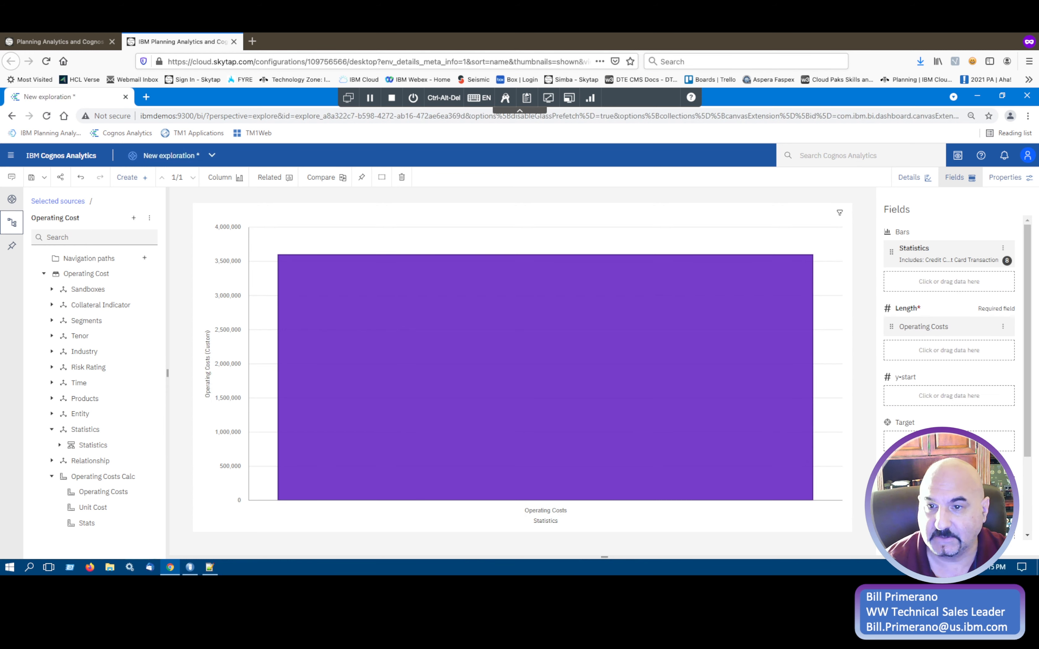
{"action": "mouse_move", "coordinate": [745, 375]}
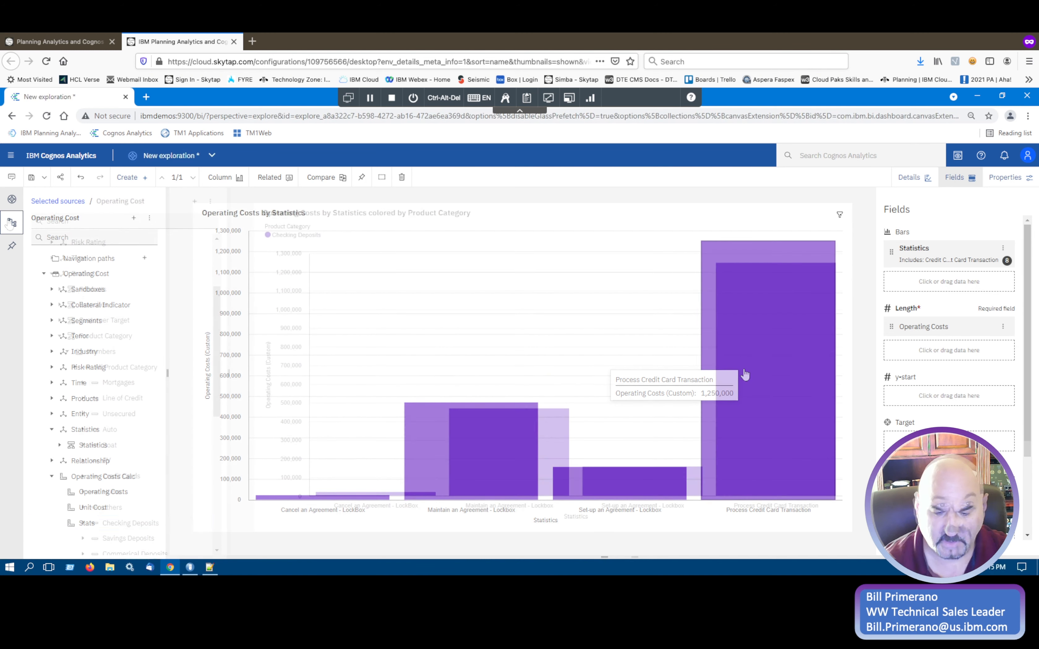
{"action": "left_click", "coordinate": [12, 222]}
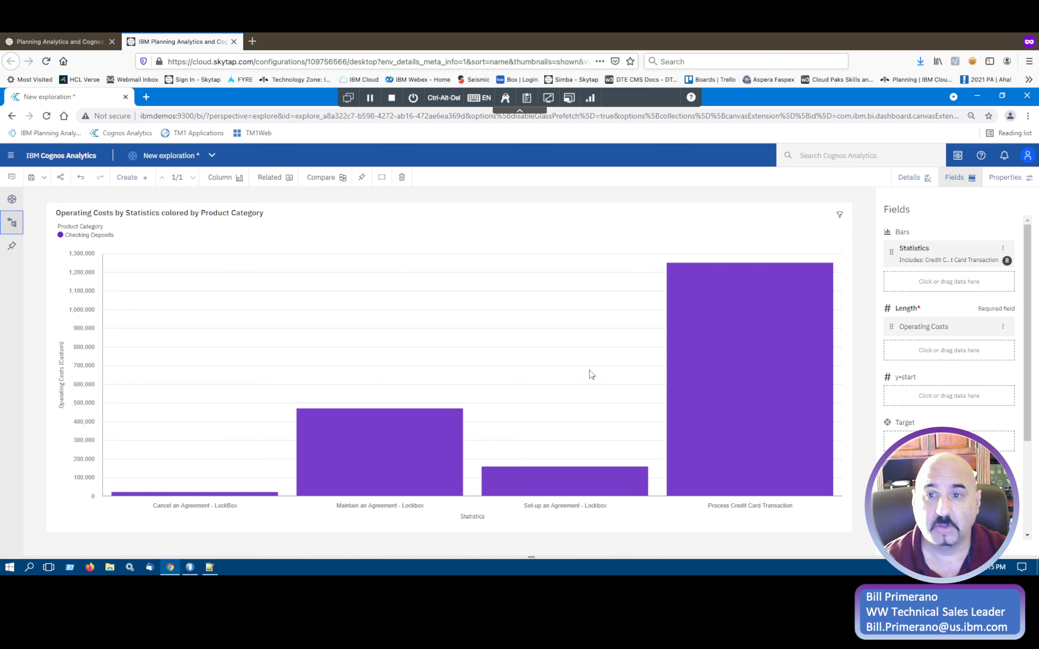